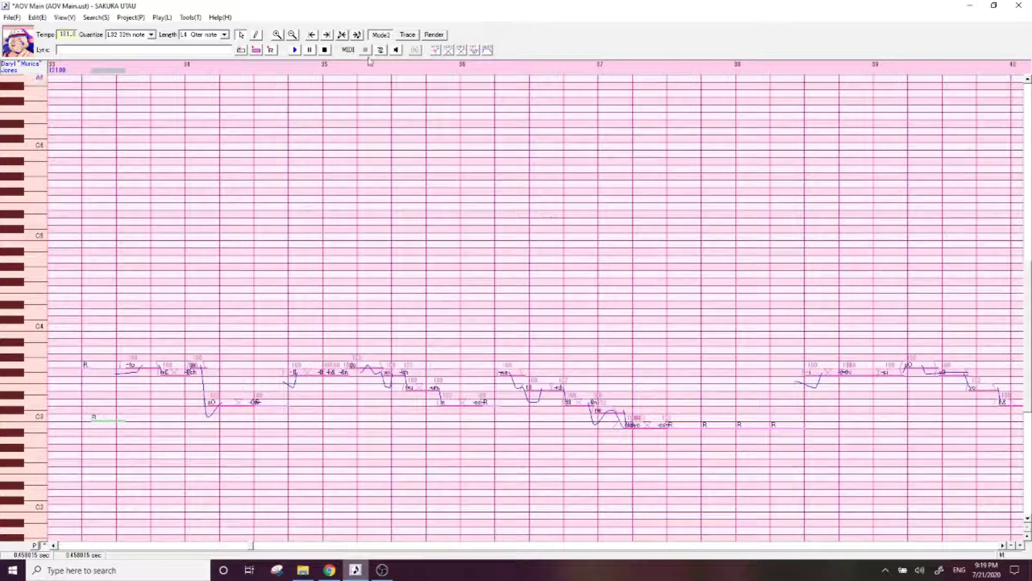
- Select the notes from bar 34 to about bar 37 in the piano roll
click(189, 18)
mouse_move(211, 61)
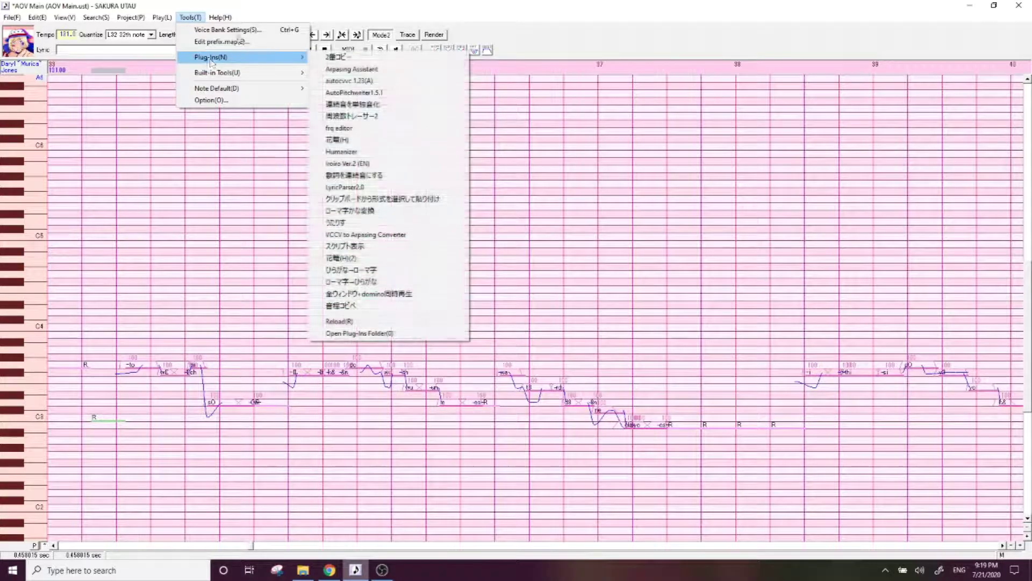
click(311, 8)
drag(133, 391, 670, 336)
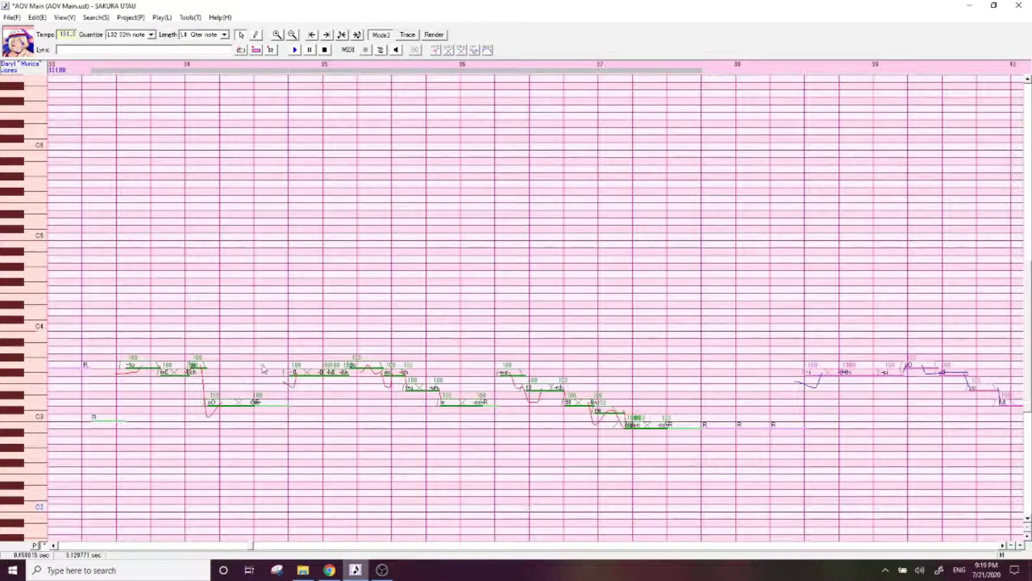
click(198, 18)
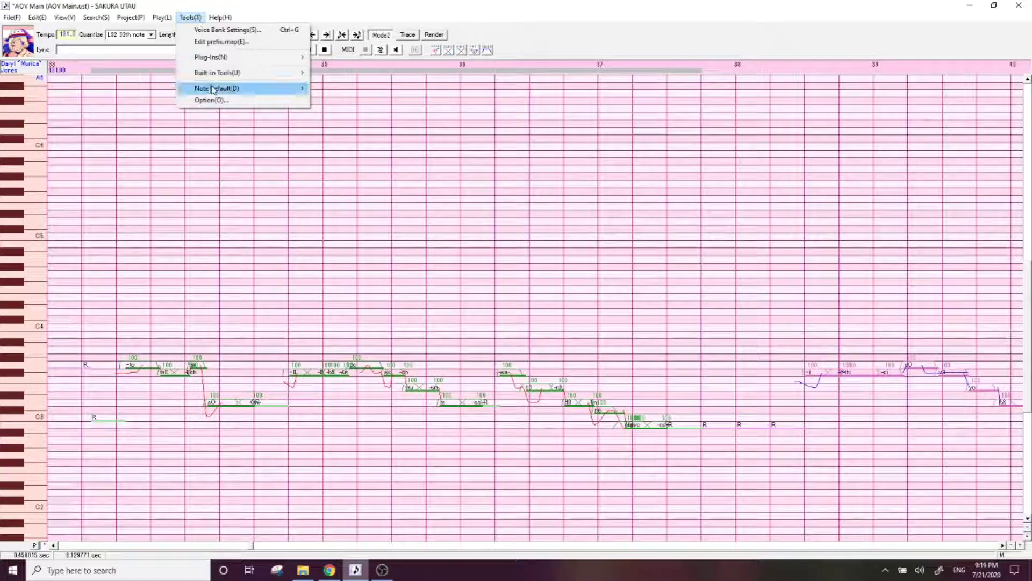
click(164, 310)
drag(566, 311, 661, 311)
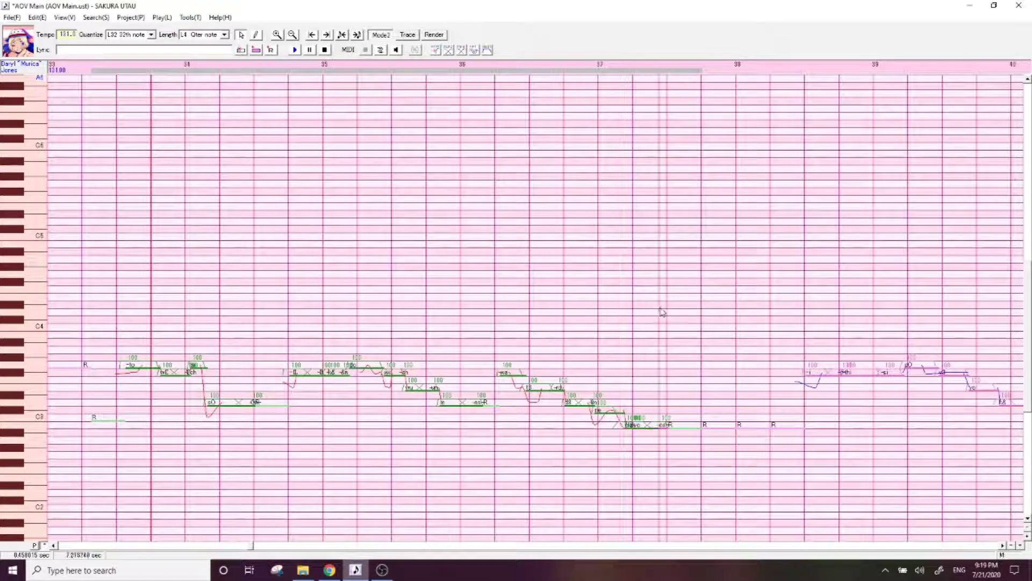
- Run the Iroiro Ver.2 (EN) plug-in on the selected notes
click(199, 17)
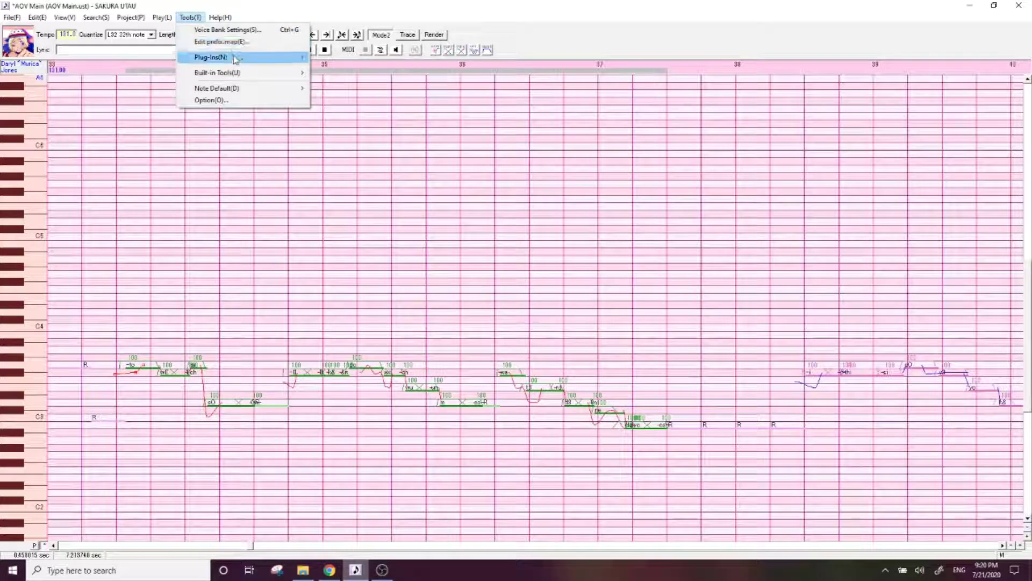
mouse_move(240, 58)
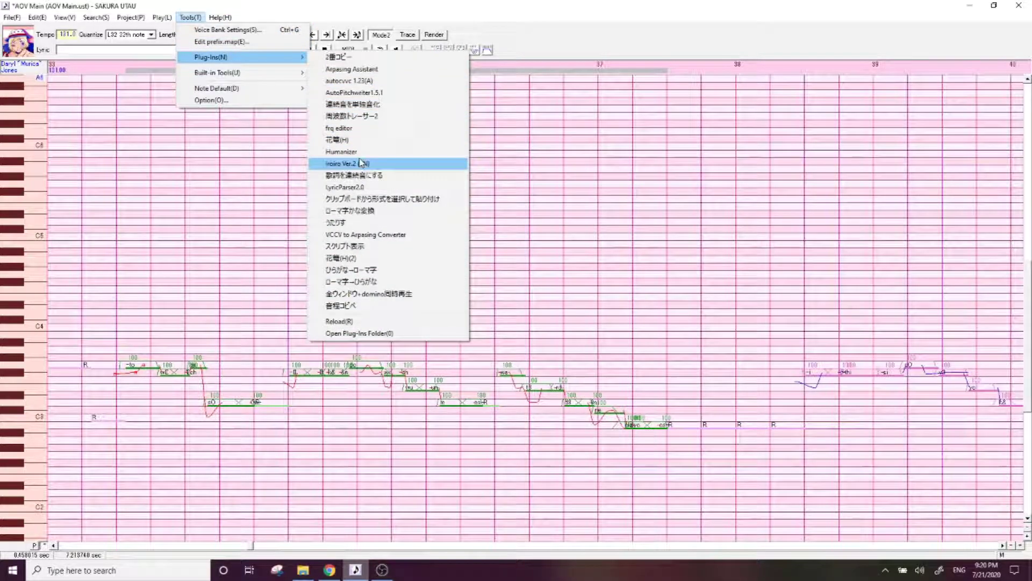
click(361, 163)
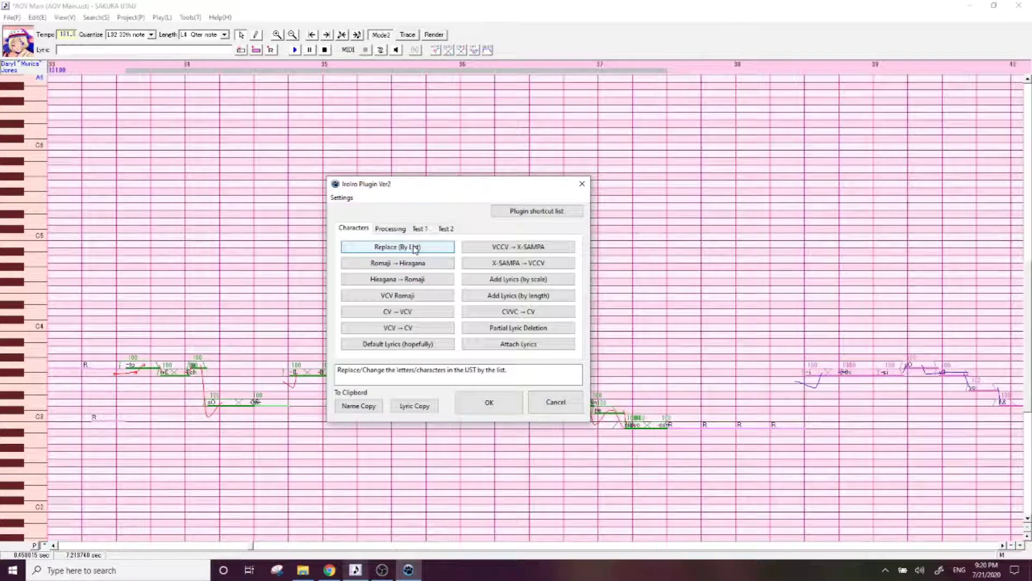
- Replace the selected lyrics using the VCCV to Daryl.txt list and close Iroiro, keeping the result
click(415, 249)
click(429, 204)
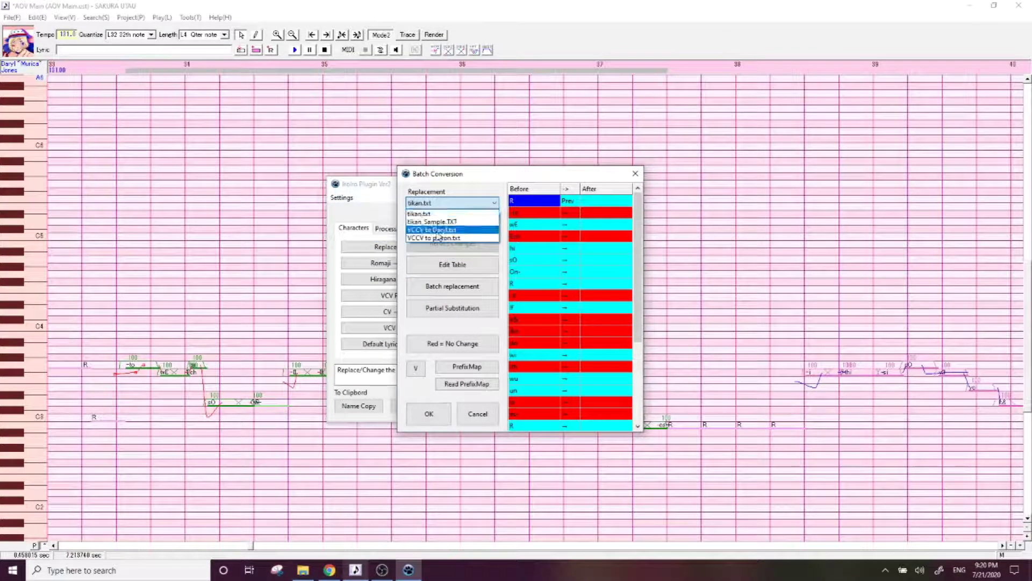
click(442, 231)
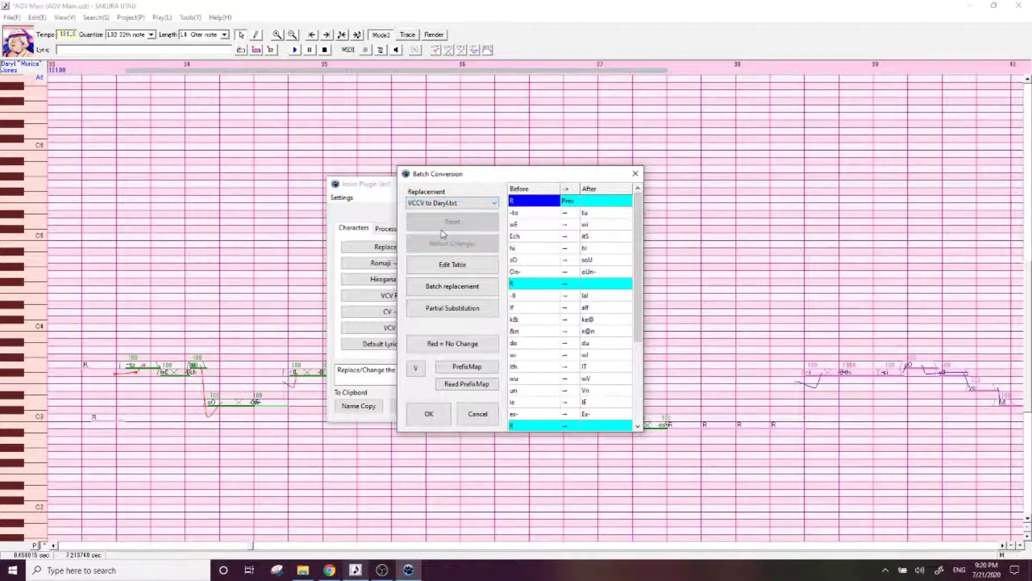
click(429, 413)
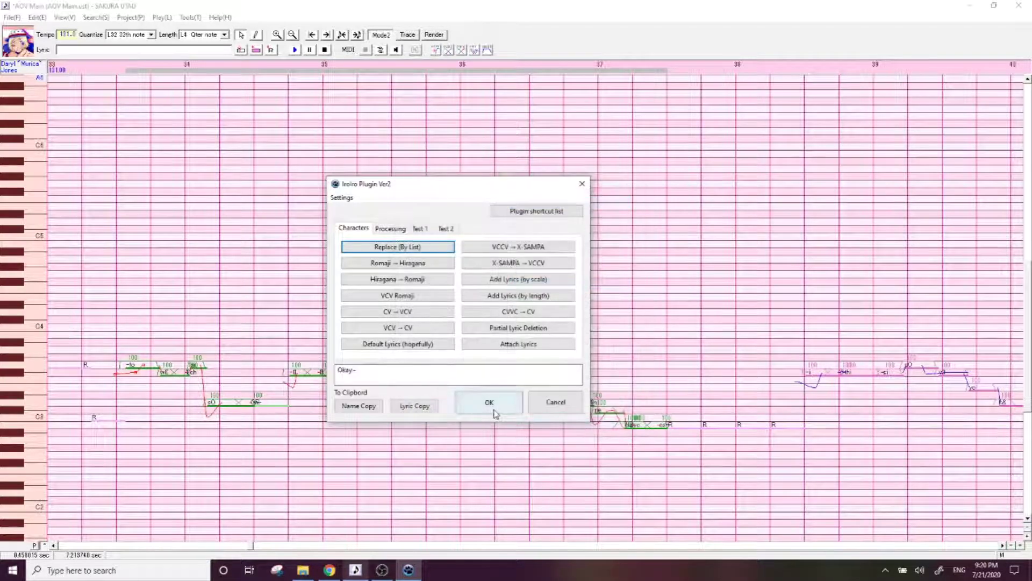
click(489, 404)
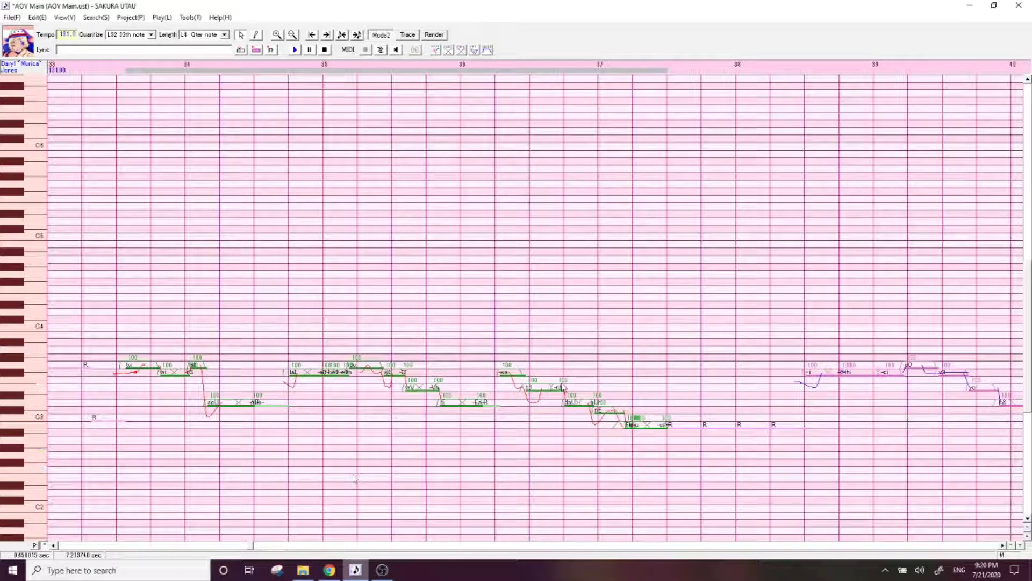
- Play back the converted phrase, then apply Note Properties to the selected notes
key(space)
key(ctrl+e)
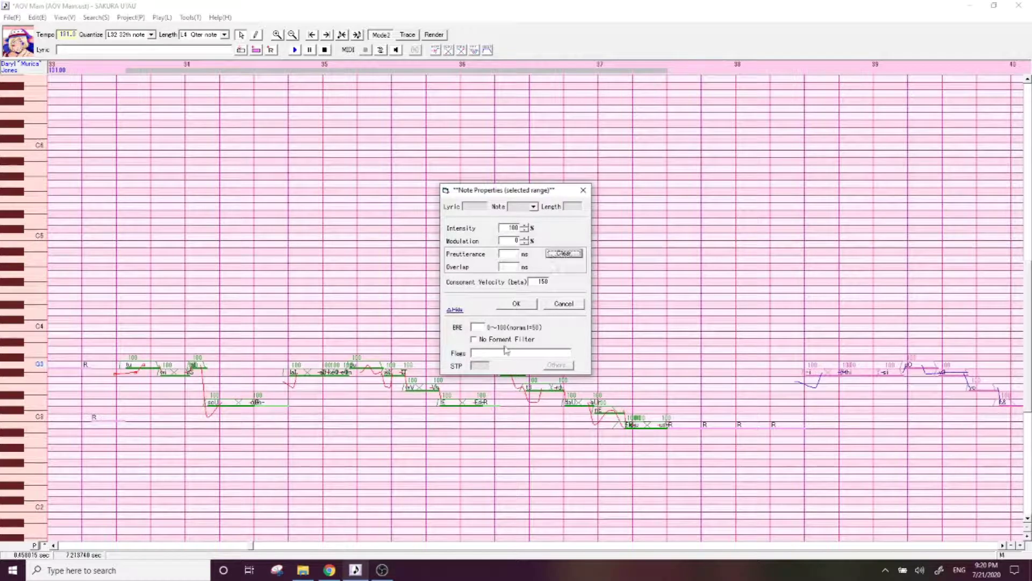
click(487, 366)
click(502, 305)
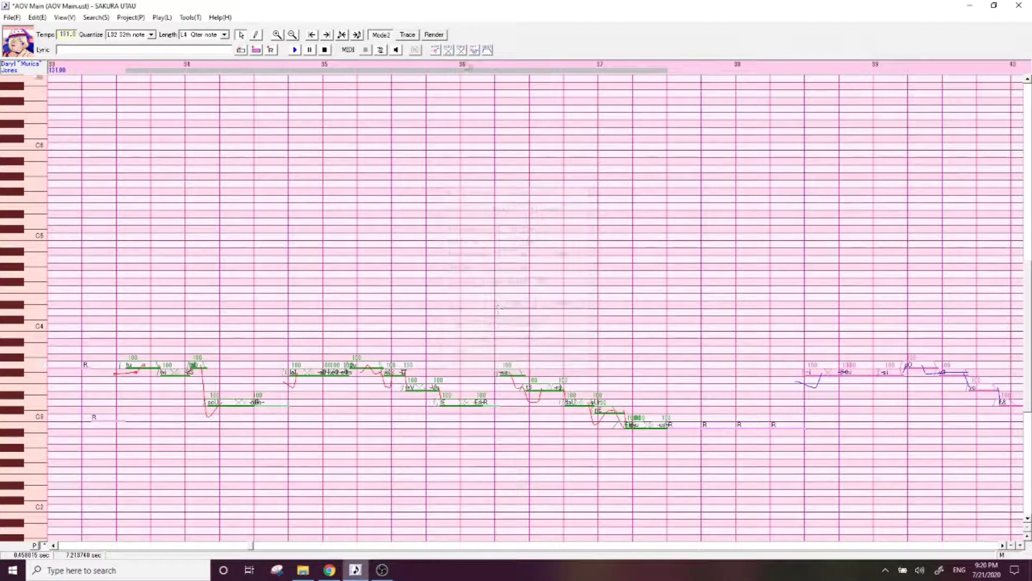
- Crossfade the note envelopes, render and play the phrase, then scroll to bar 37 onward
click(436, 50)
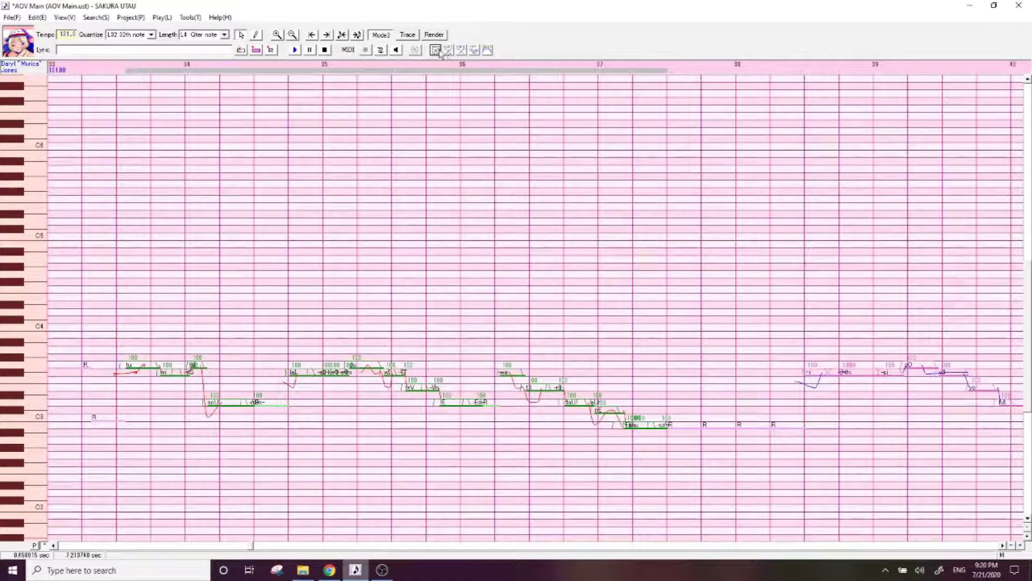
click(294, 51)
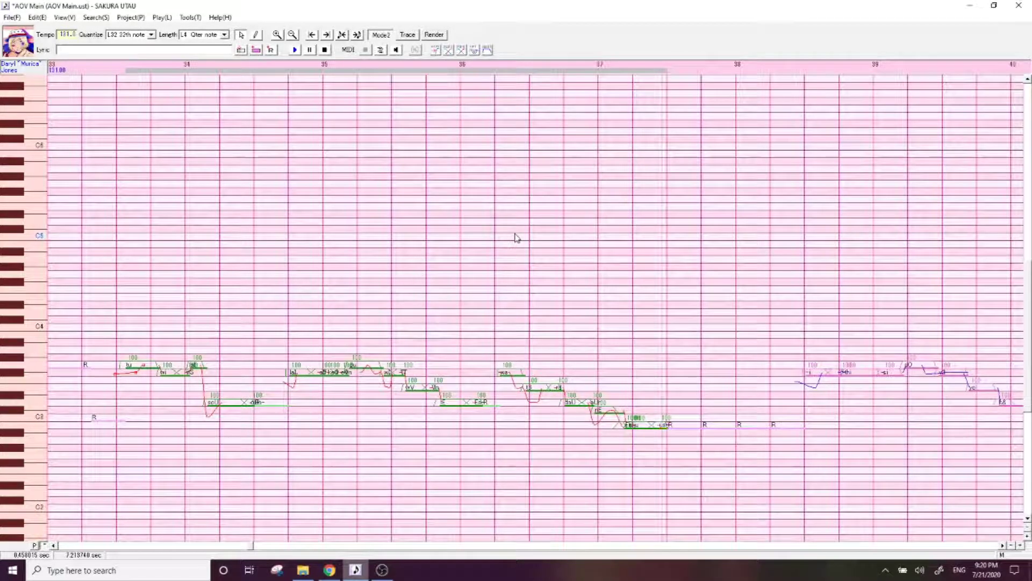
click(517, 548)
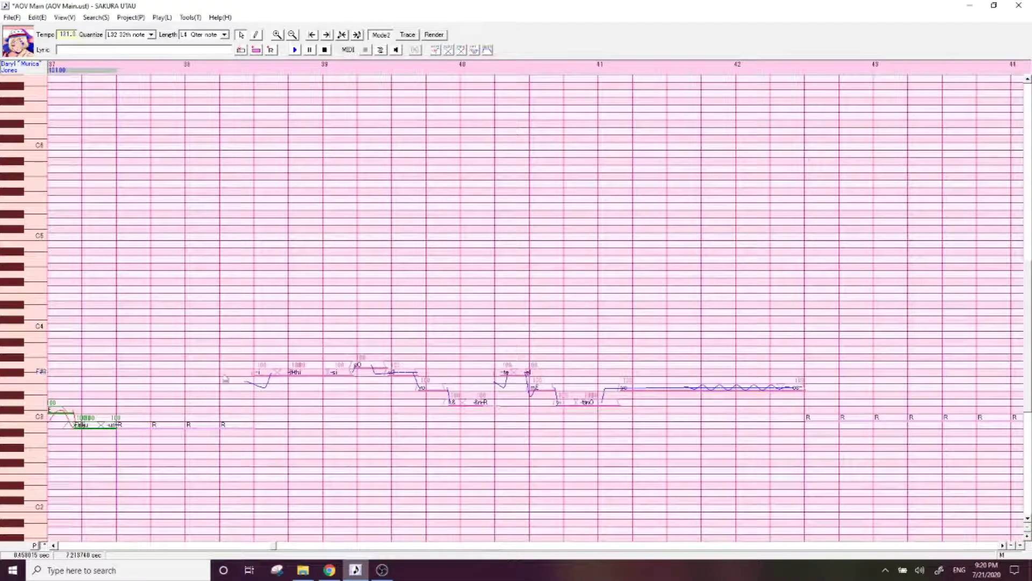
- Select every note of the phrase from bar 38 through measure 42 and open the plug-ins list
drag(244, 445, 803, 406)
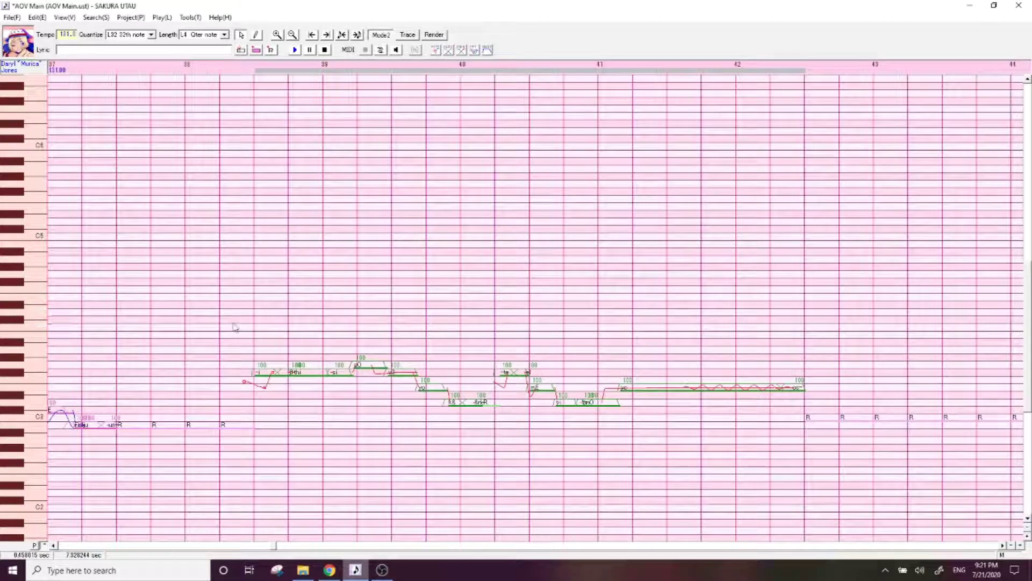
click(288, 395)
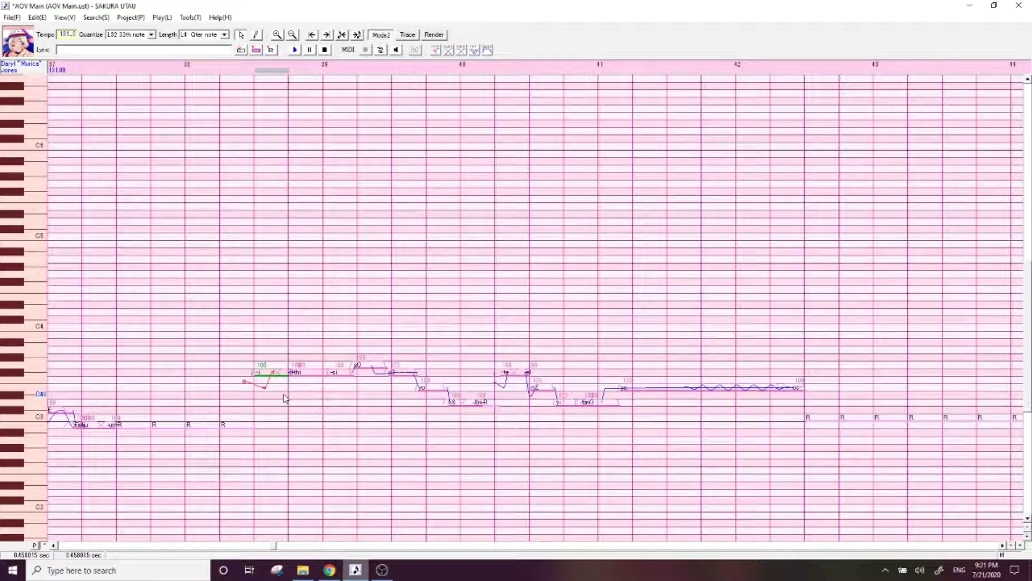
drag(269, 397, 801, 406)
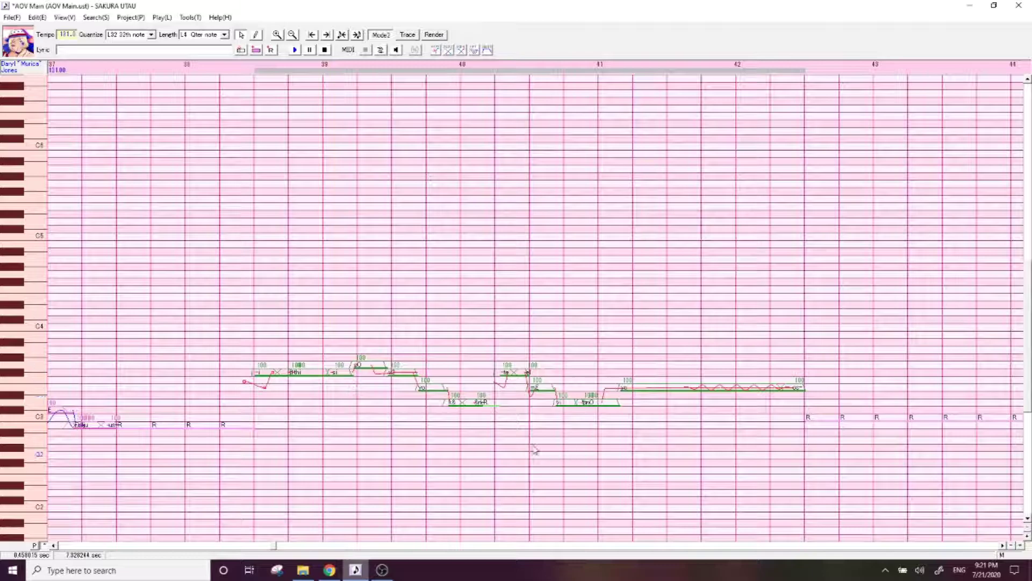
click(190, 18)
- Run Iroiro Ver.2 (EN) and convert the phrase's lyrics with the VCCV to Daryl.txt table
mouse_move(226, 57)
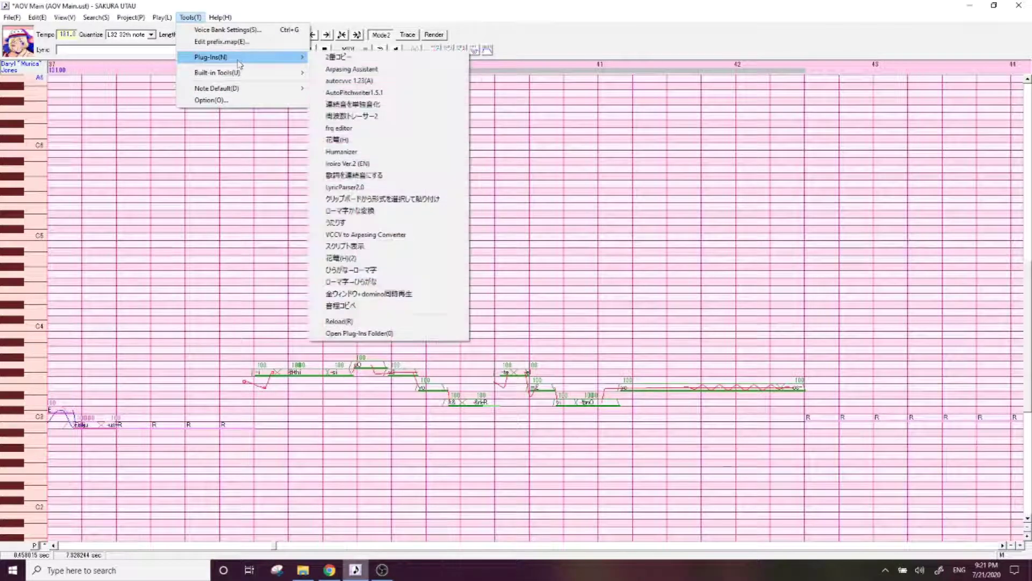
click(388, 164)
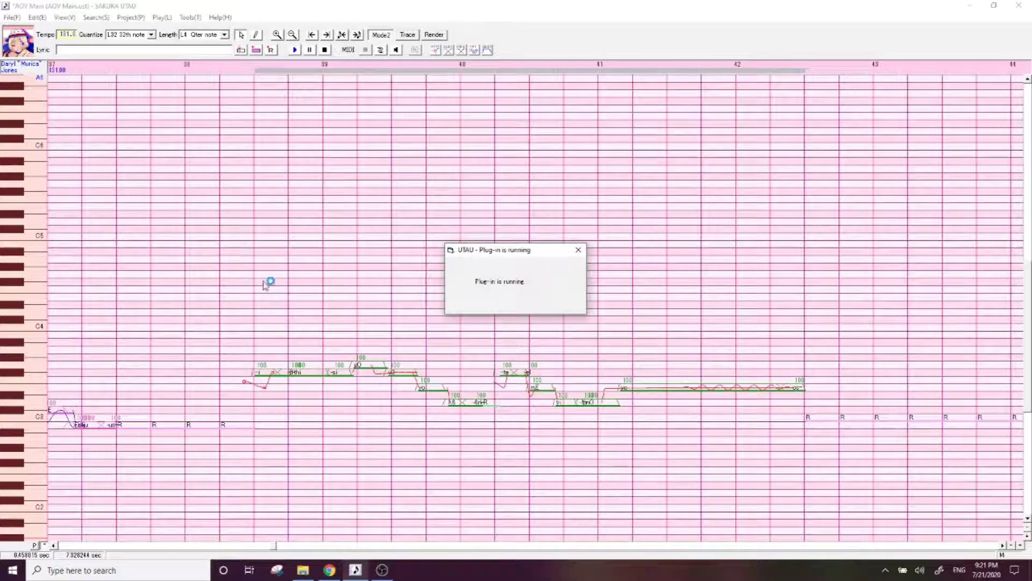
click(408, 252)
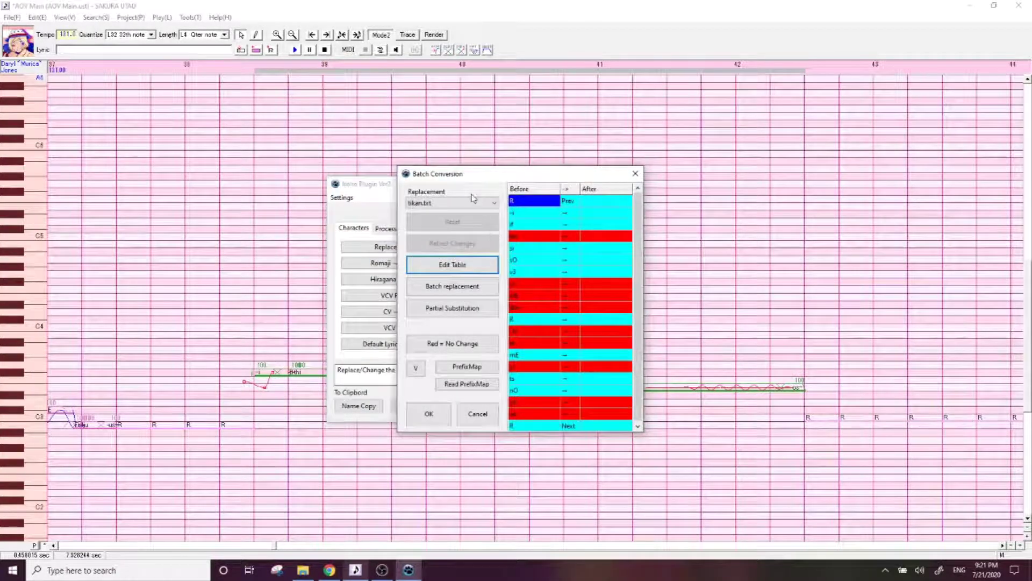
click(472, 200)
click(453, 230)
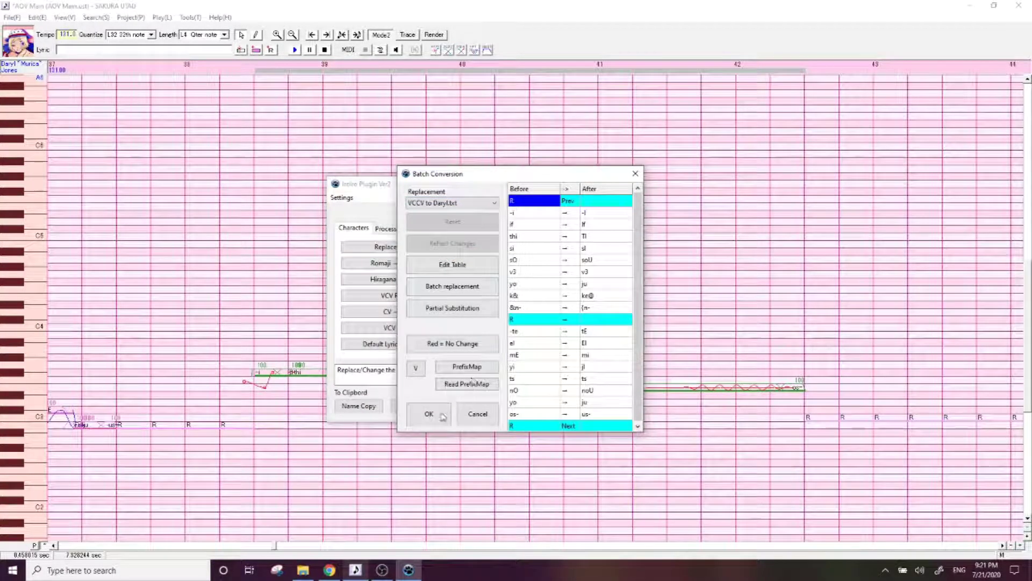
click(429, 414)
key(Return)
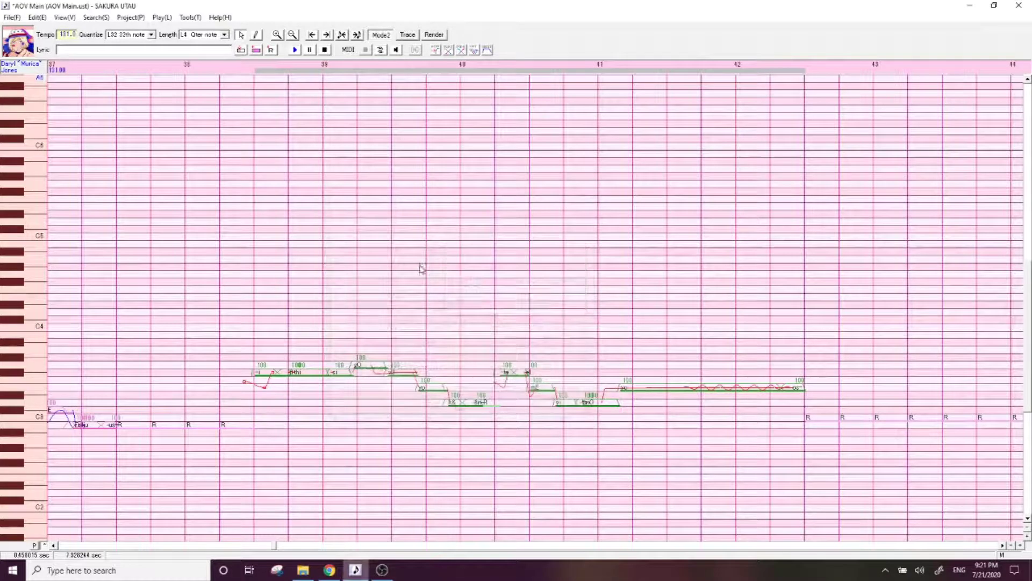
- Clear preutterance and overlap for the bar 38–42 notes and turn on overlap markers
key(ctrl+e)
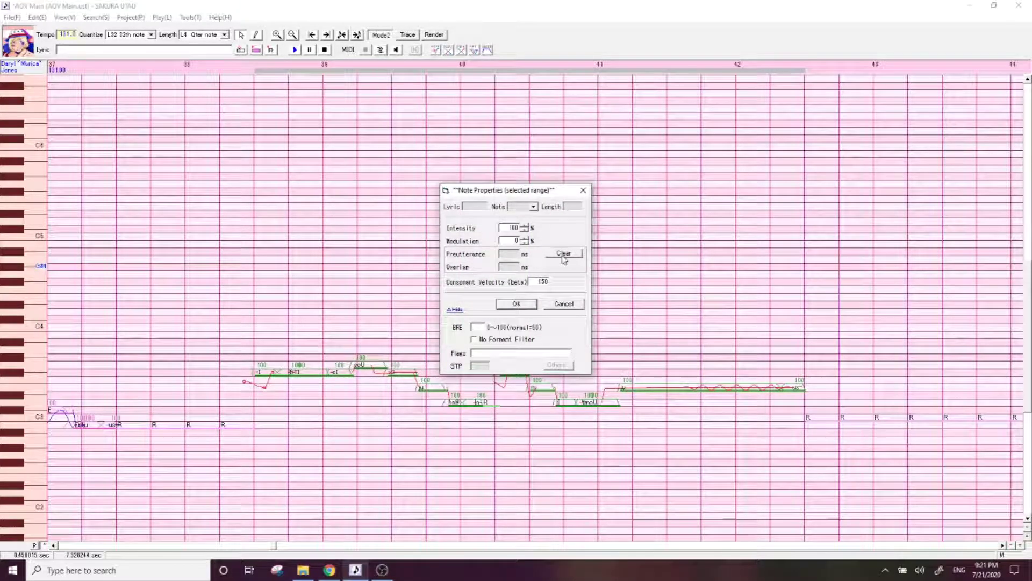
click(563, 253)
click(479, 366)
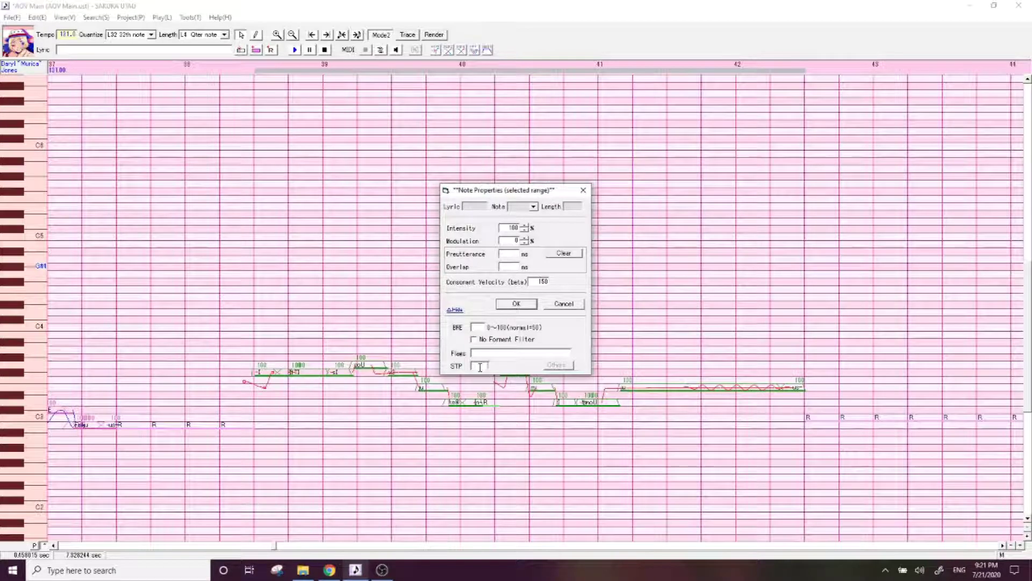
click(513, 303)
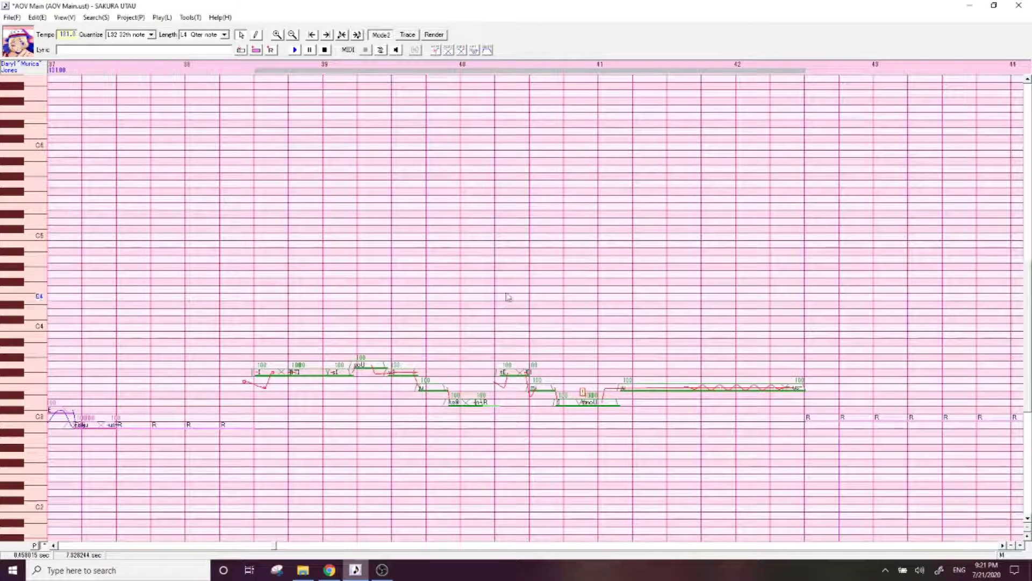
click(435, 52)
click(296, 49)
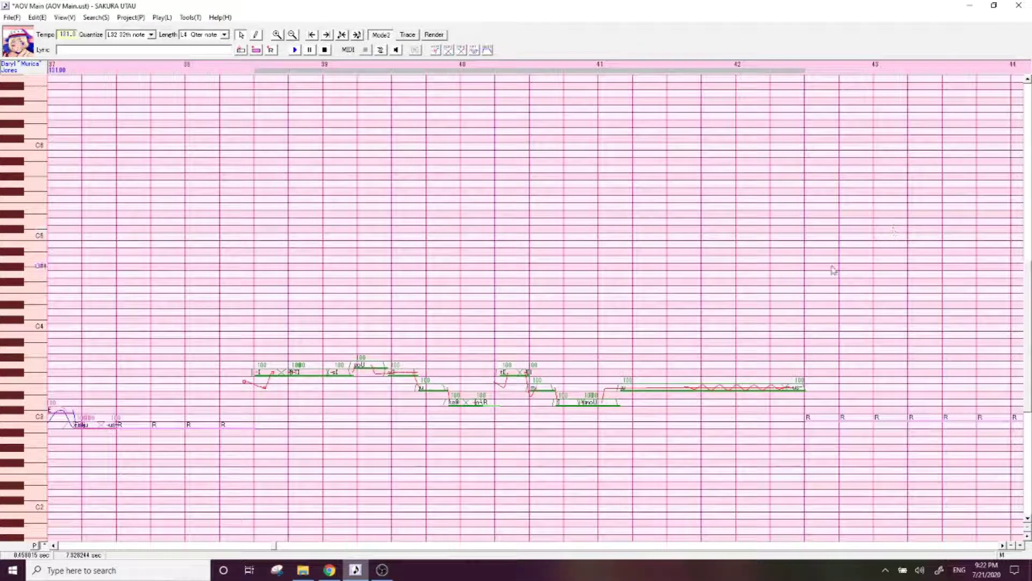
click(248, 546)
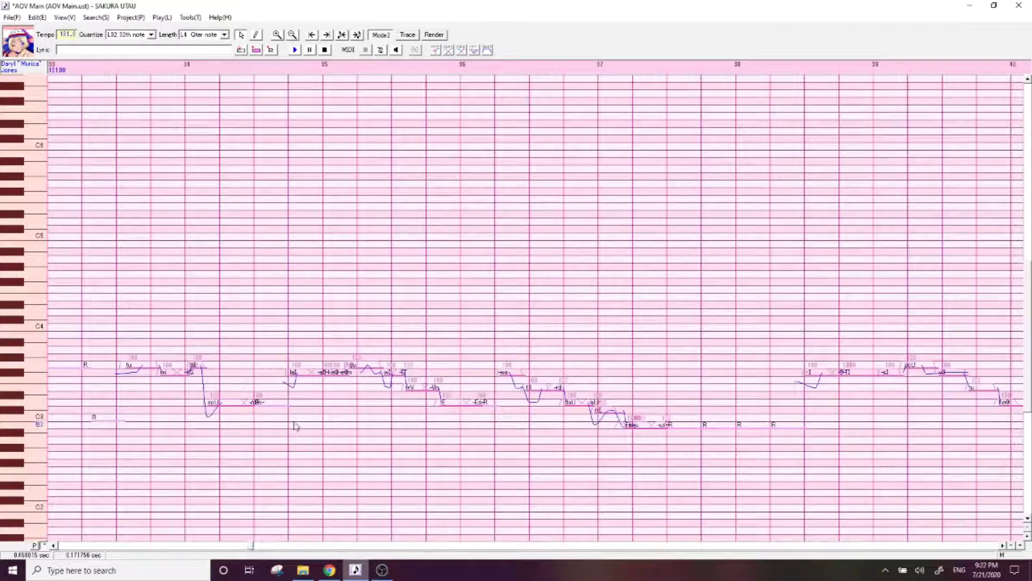
- Reselect the bar 34–37 phrase and individual notes to check their Daryl lyrics
drag(155, 387, 670, 398)
click(654, 379)
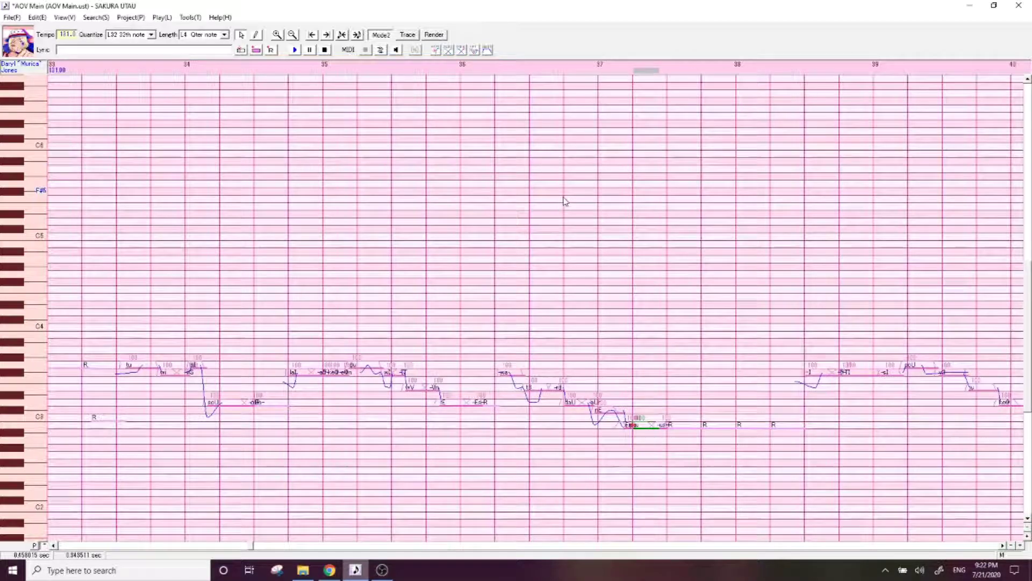
drag(153, 289, 670, 310)
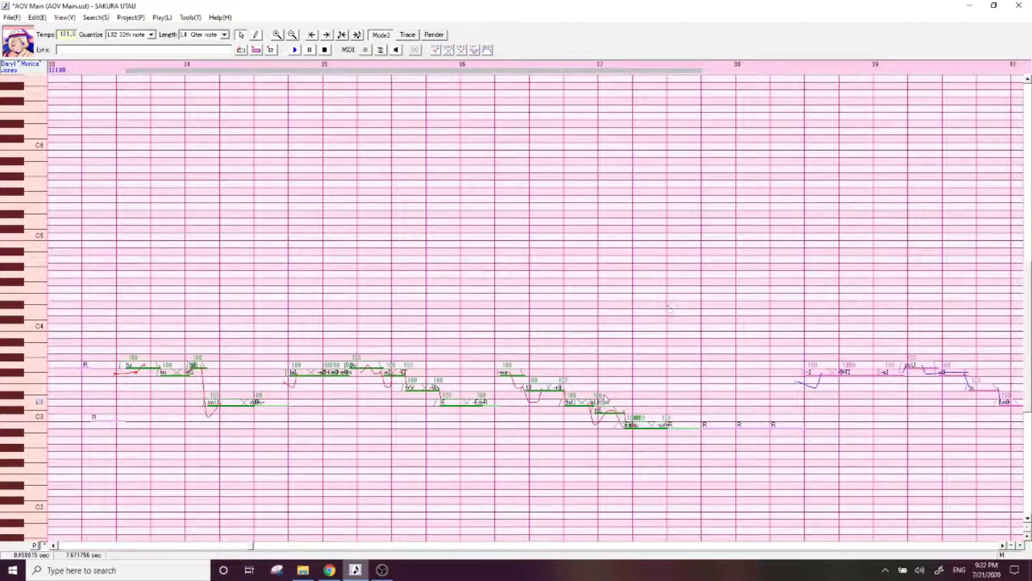
click(753, 347)
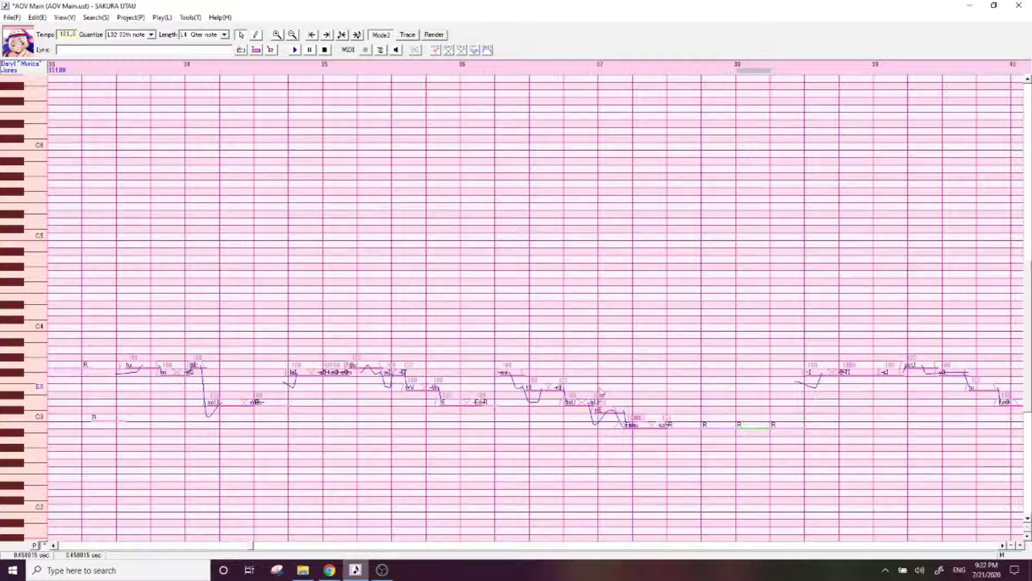